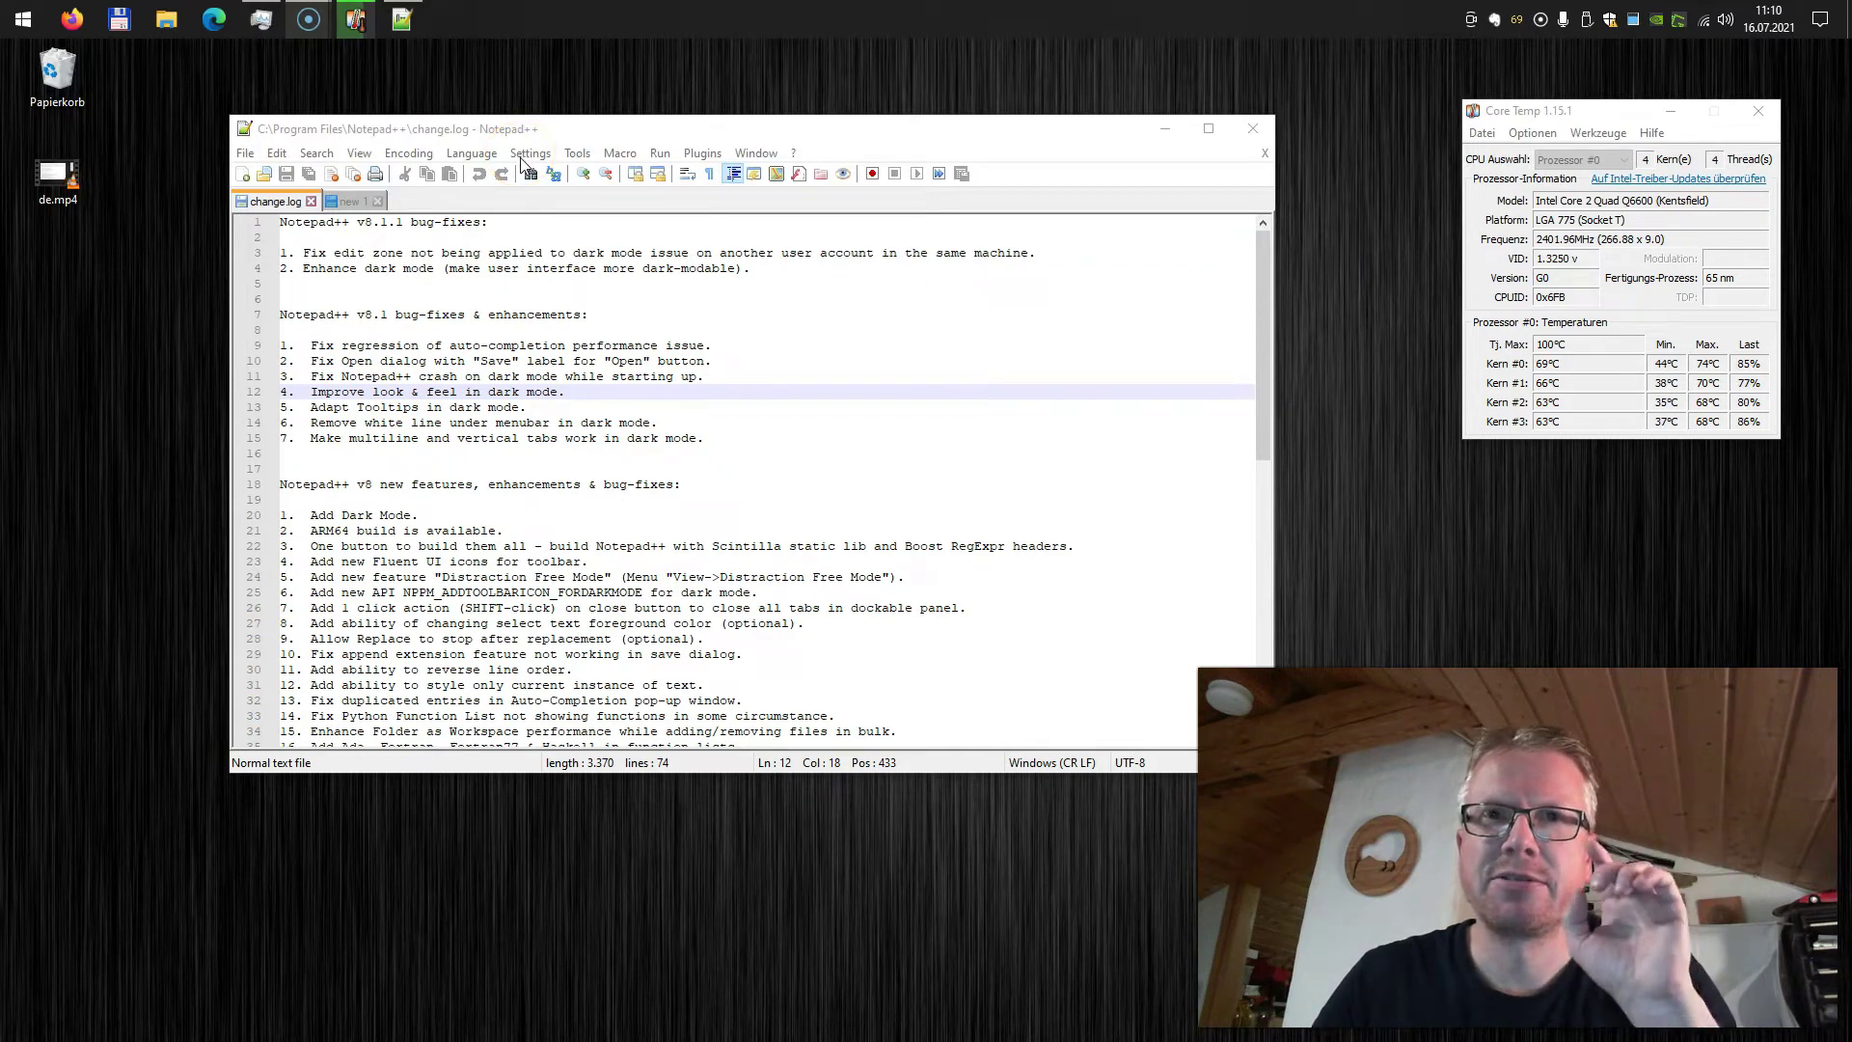
# Change the Style Configurator's Global override font from Courier New to Consolas and save it
pyautogui.click(524, 156)
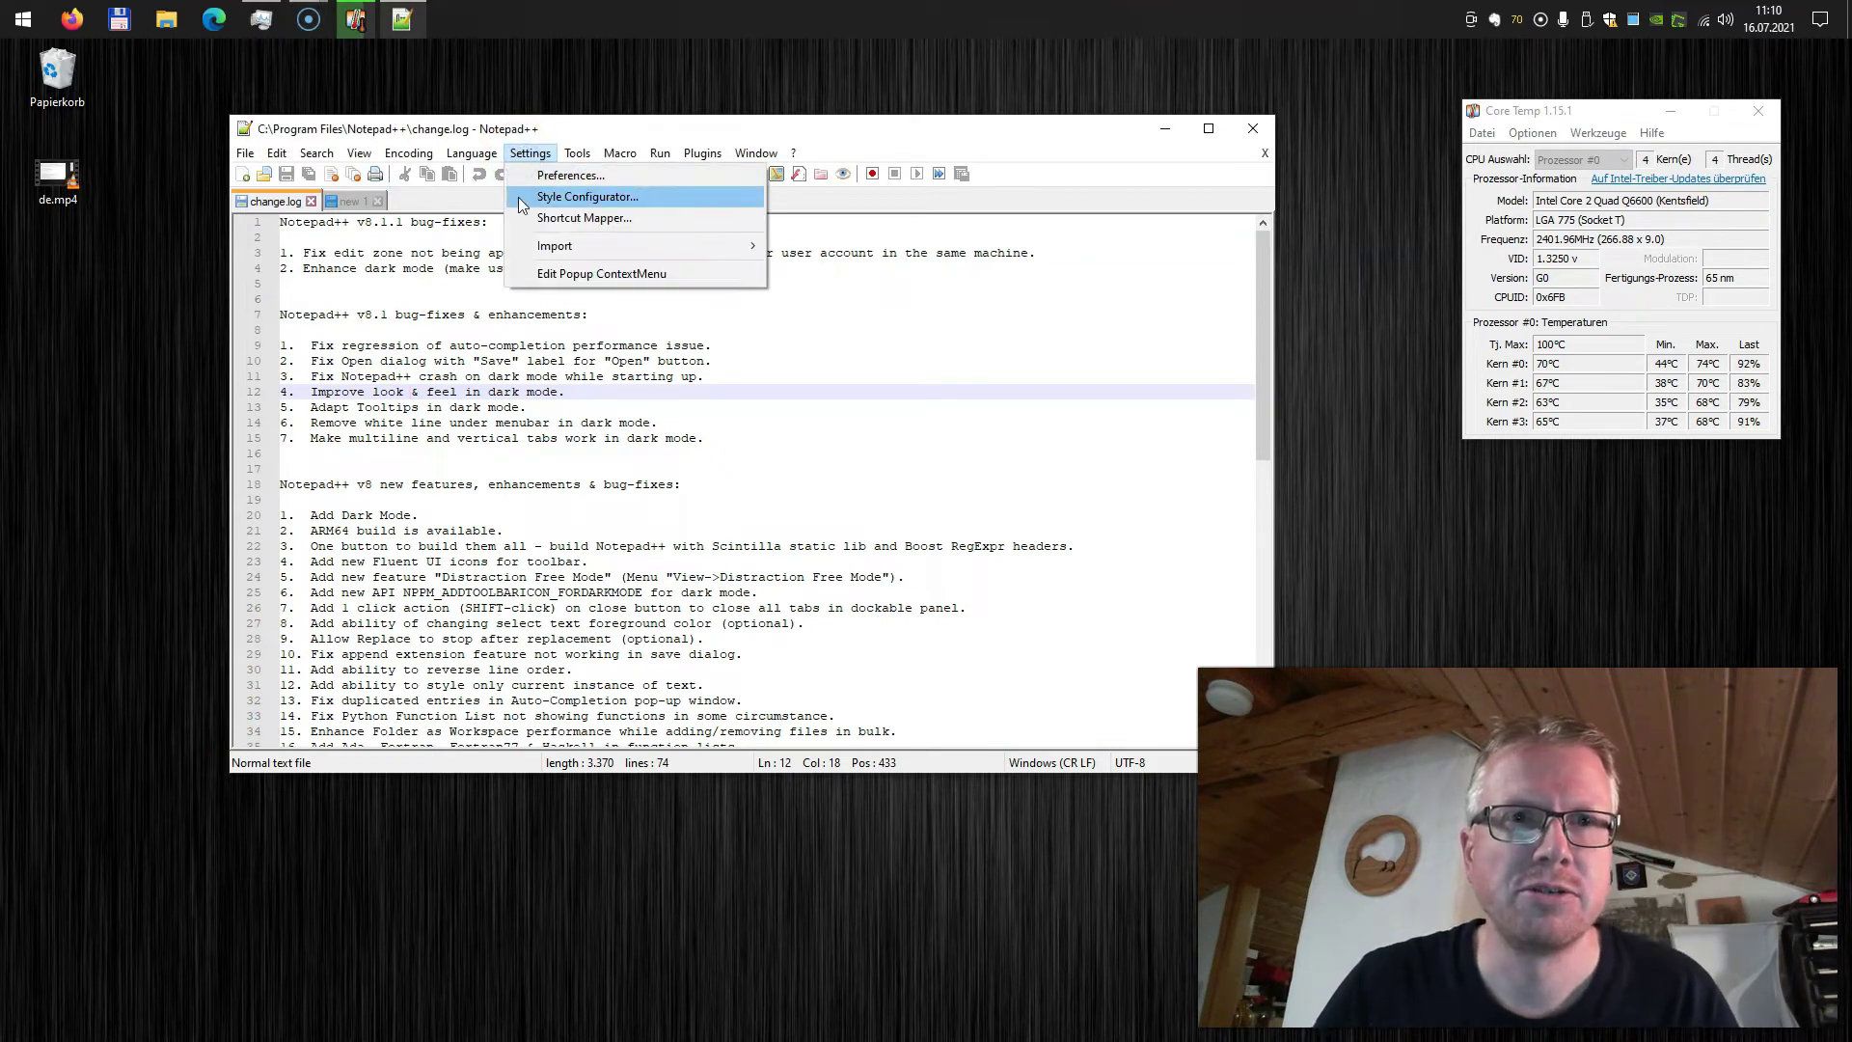
pyautogui.click(565, 200)
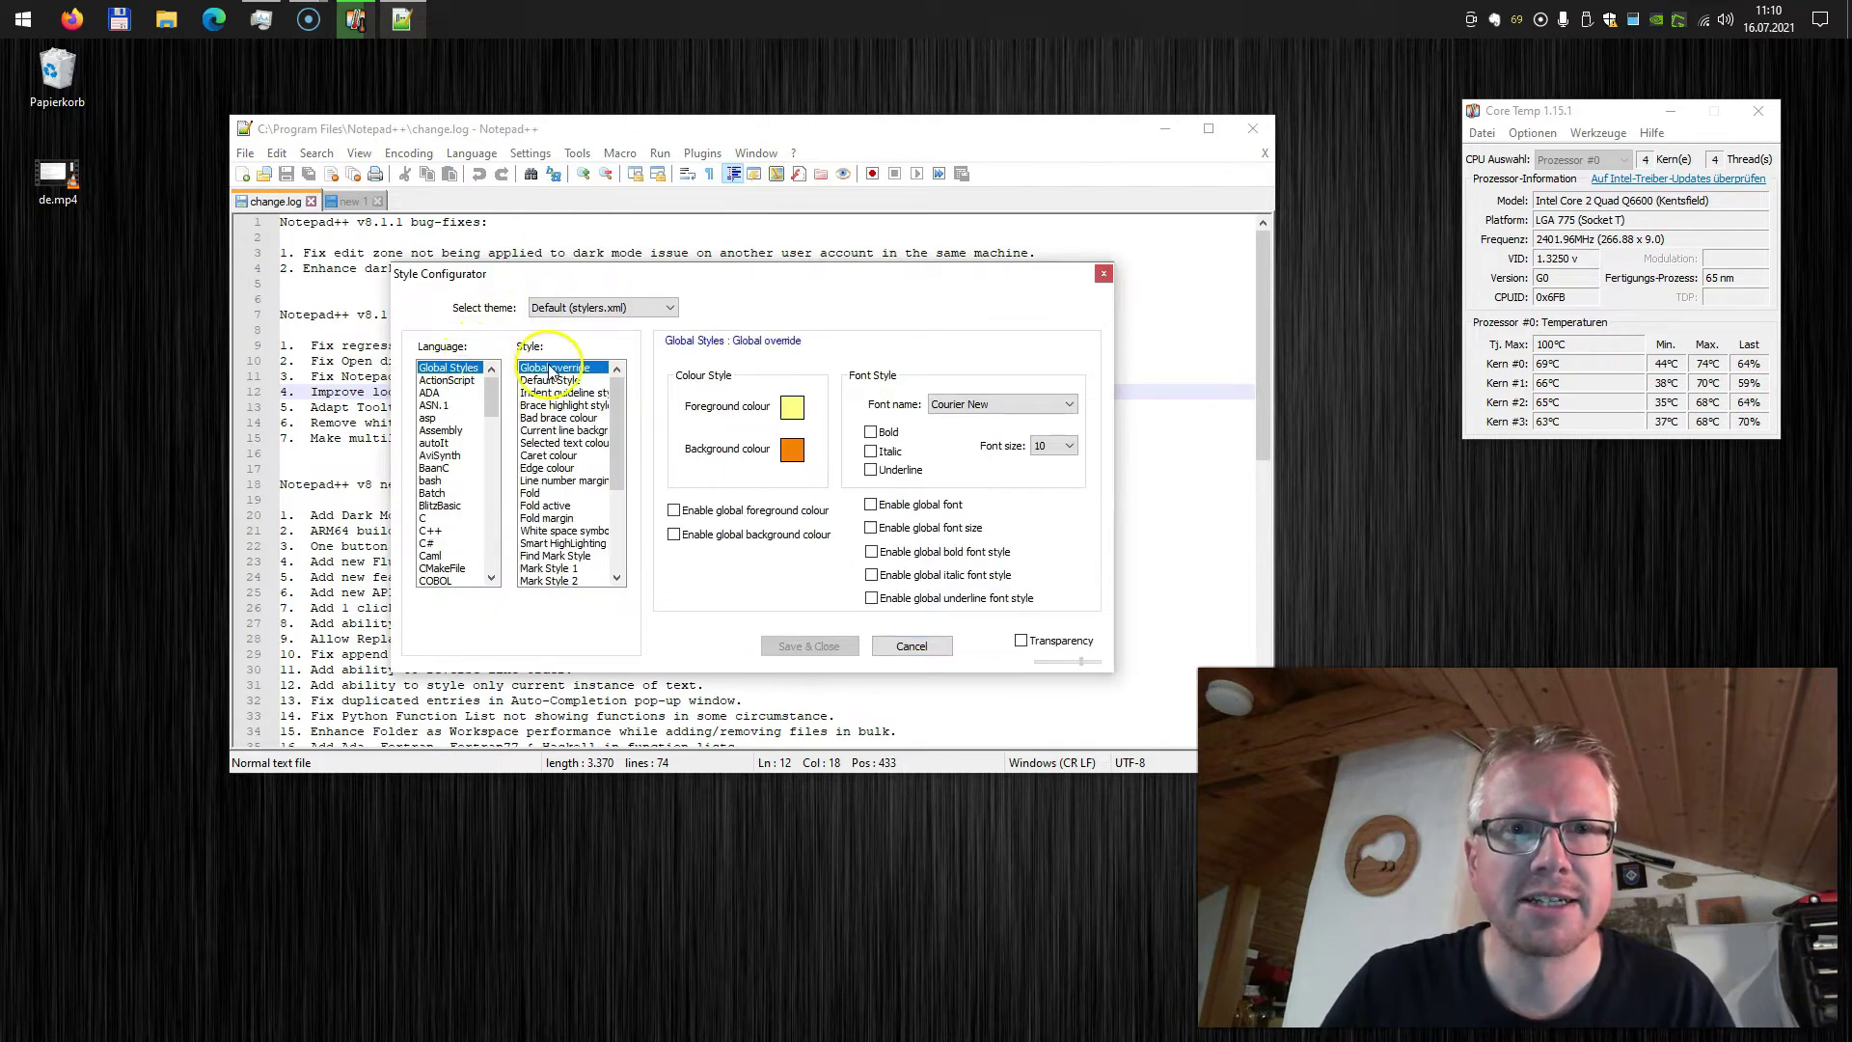
pyautogui.click(967, 405)
pyautogui.write('Caladea')
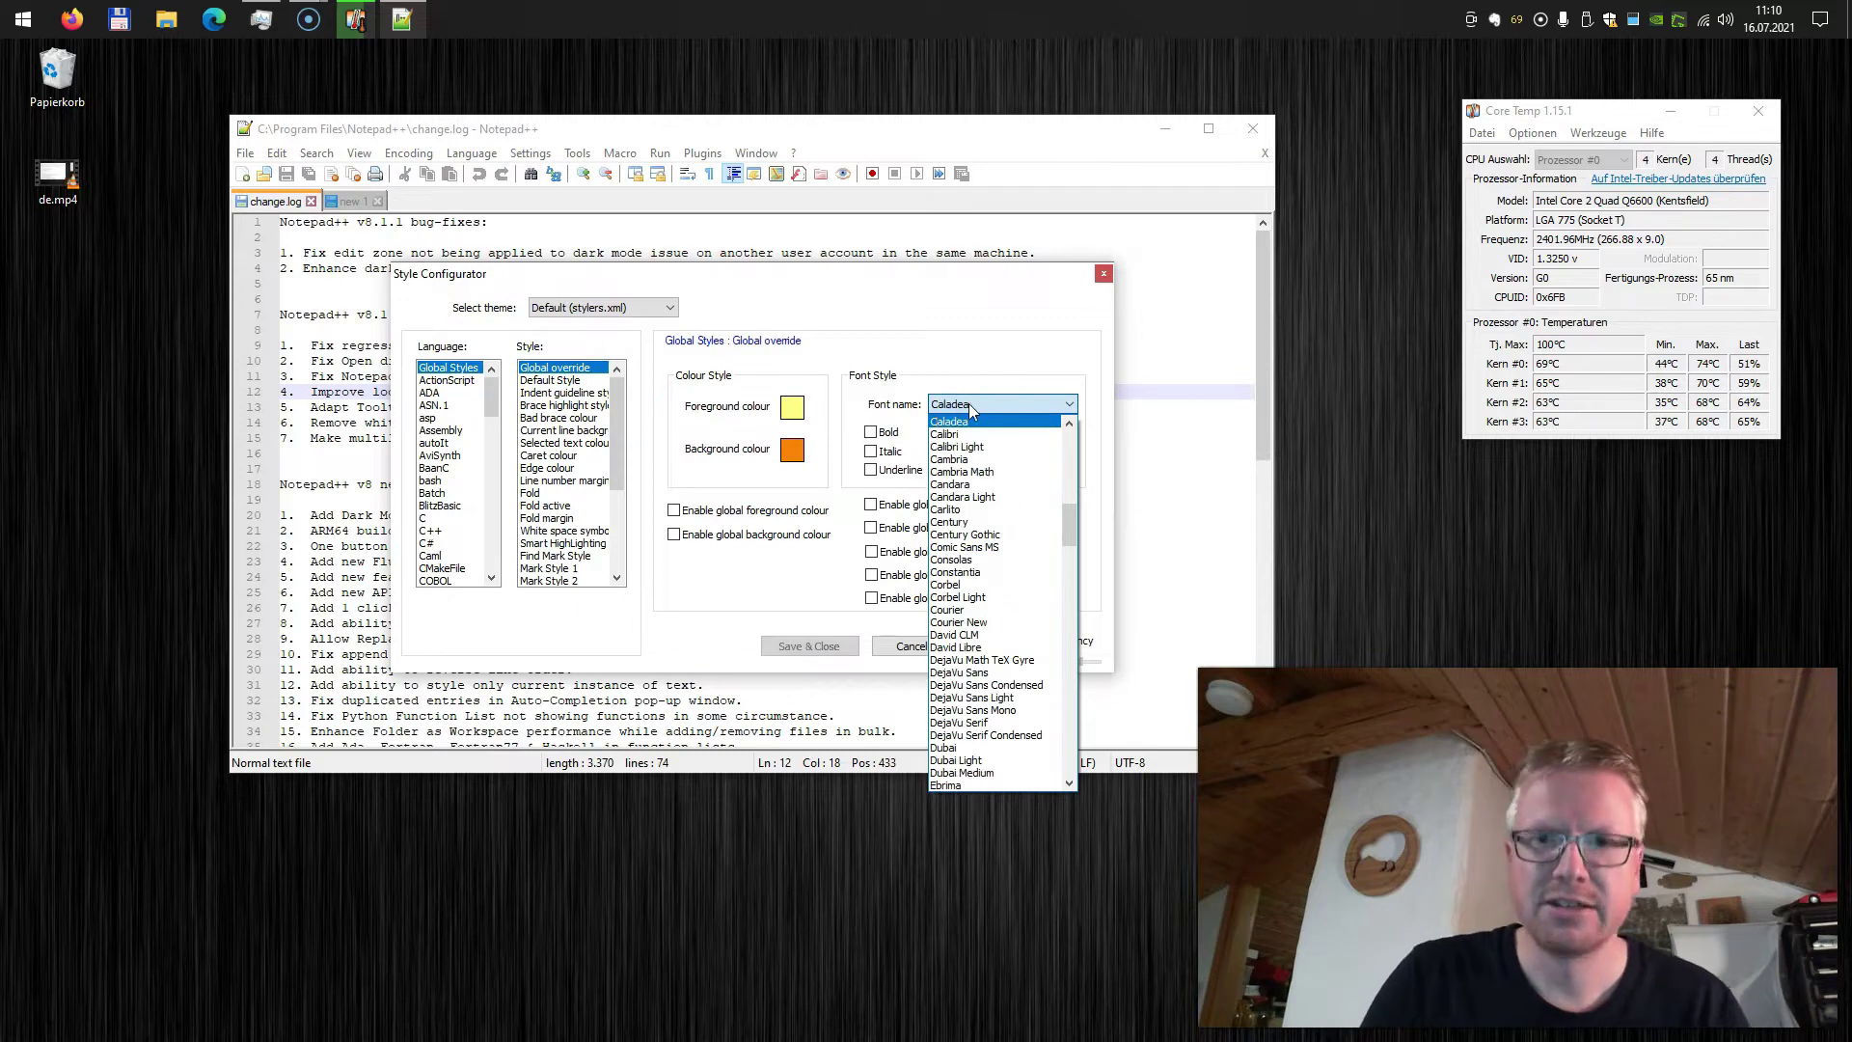
pyautogui.write('cons')
pyautogui.press('Return')
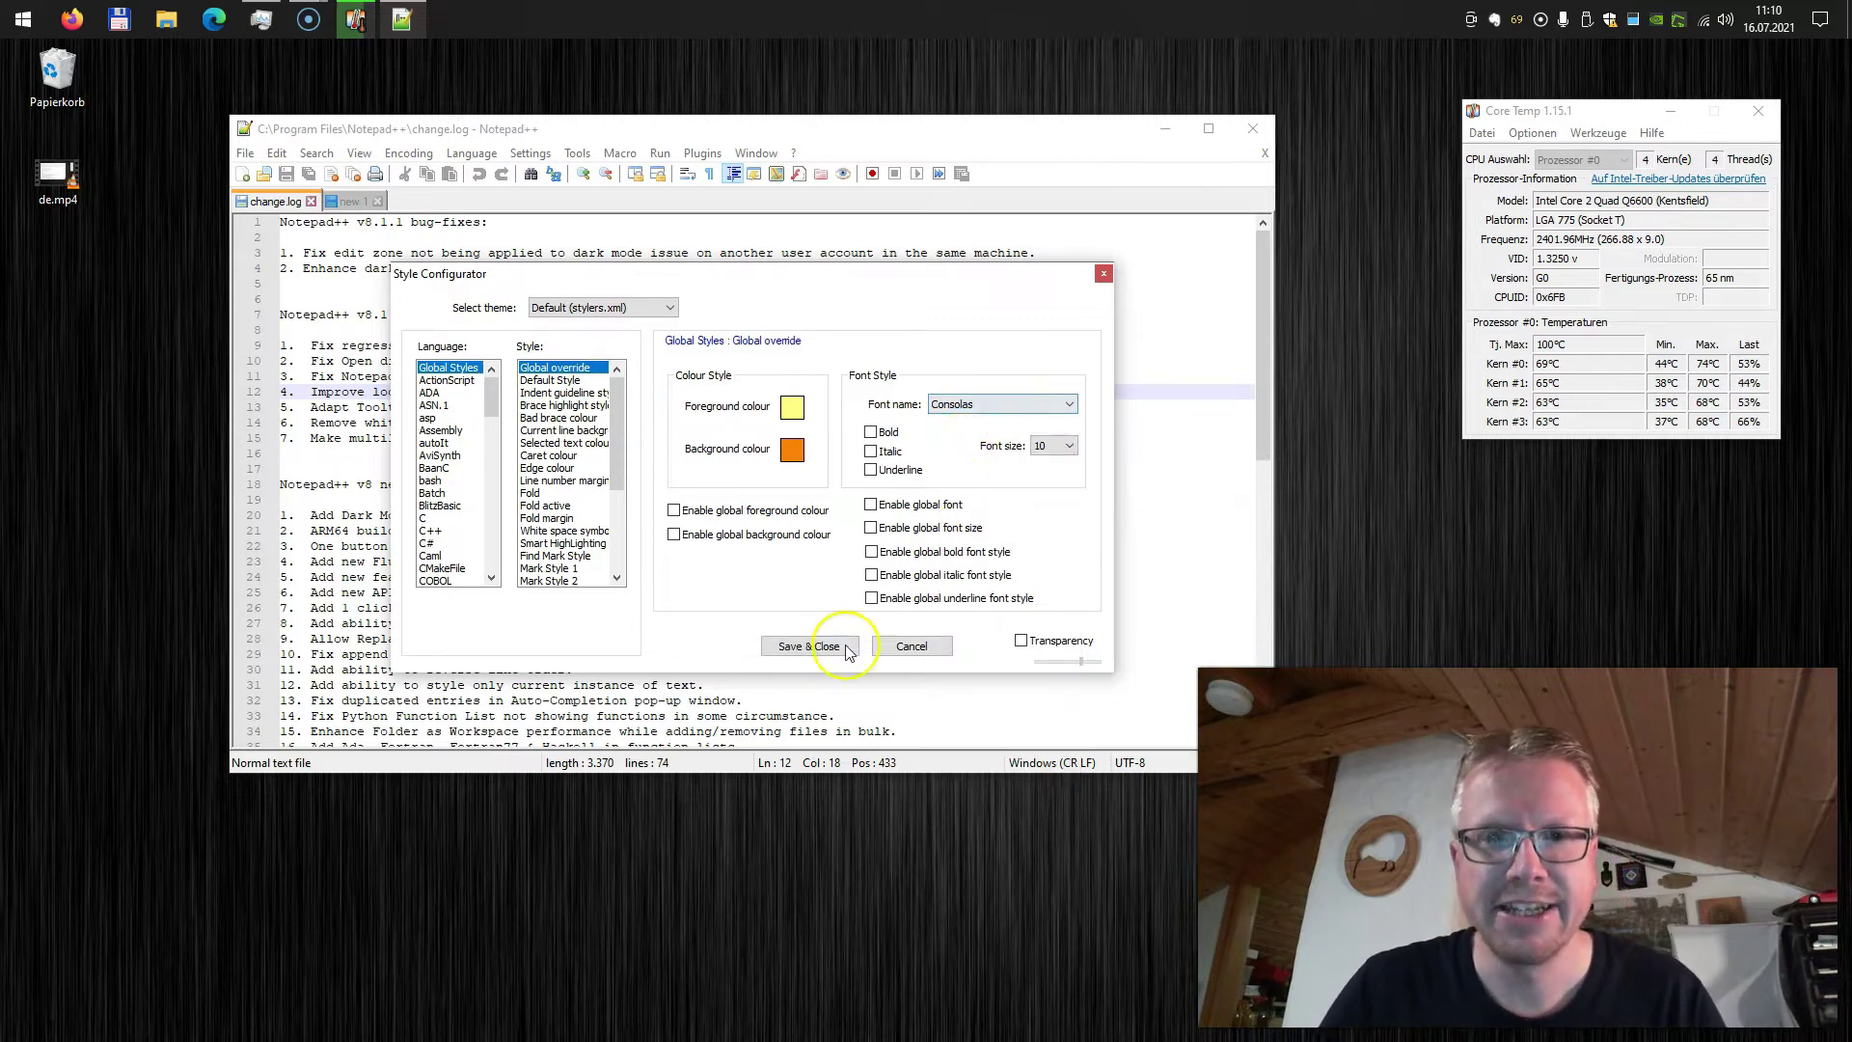
pyautogui.click(818, 646)
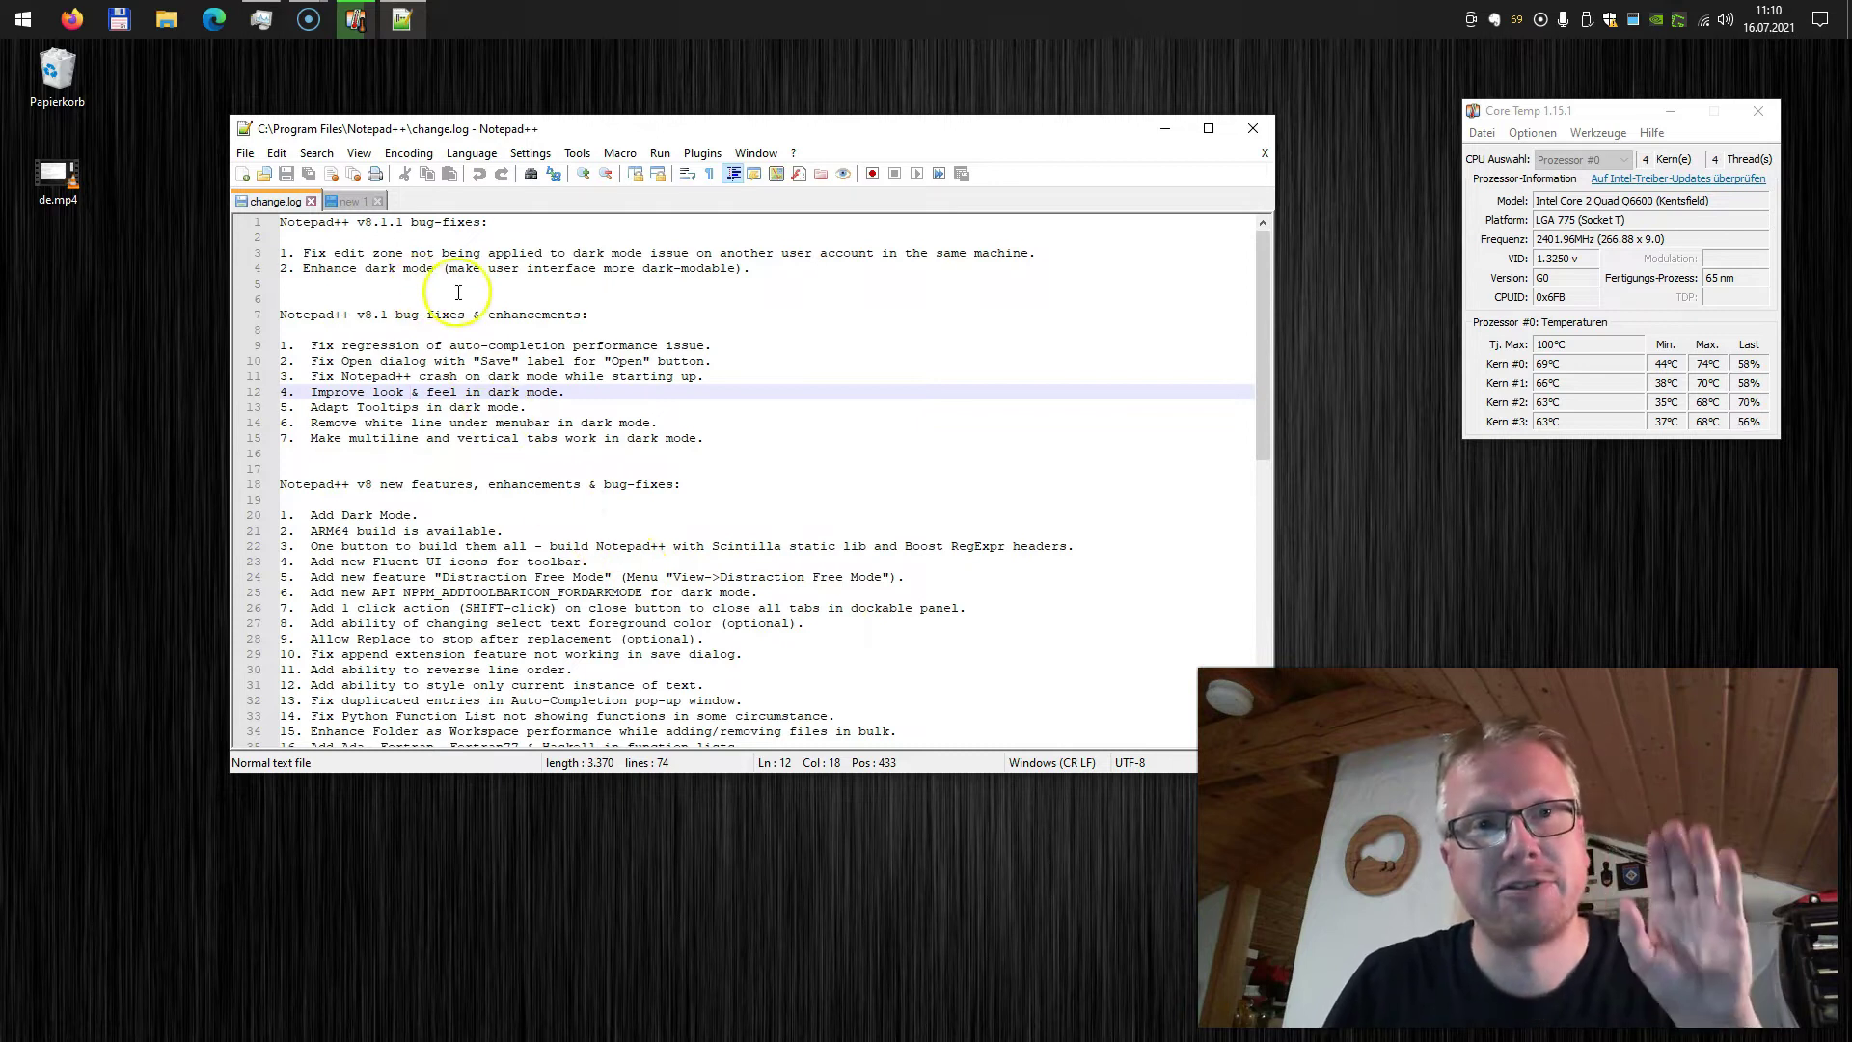
pyautogui.click(530, 153)
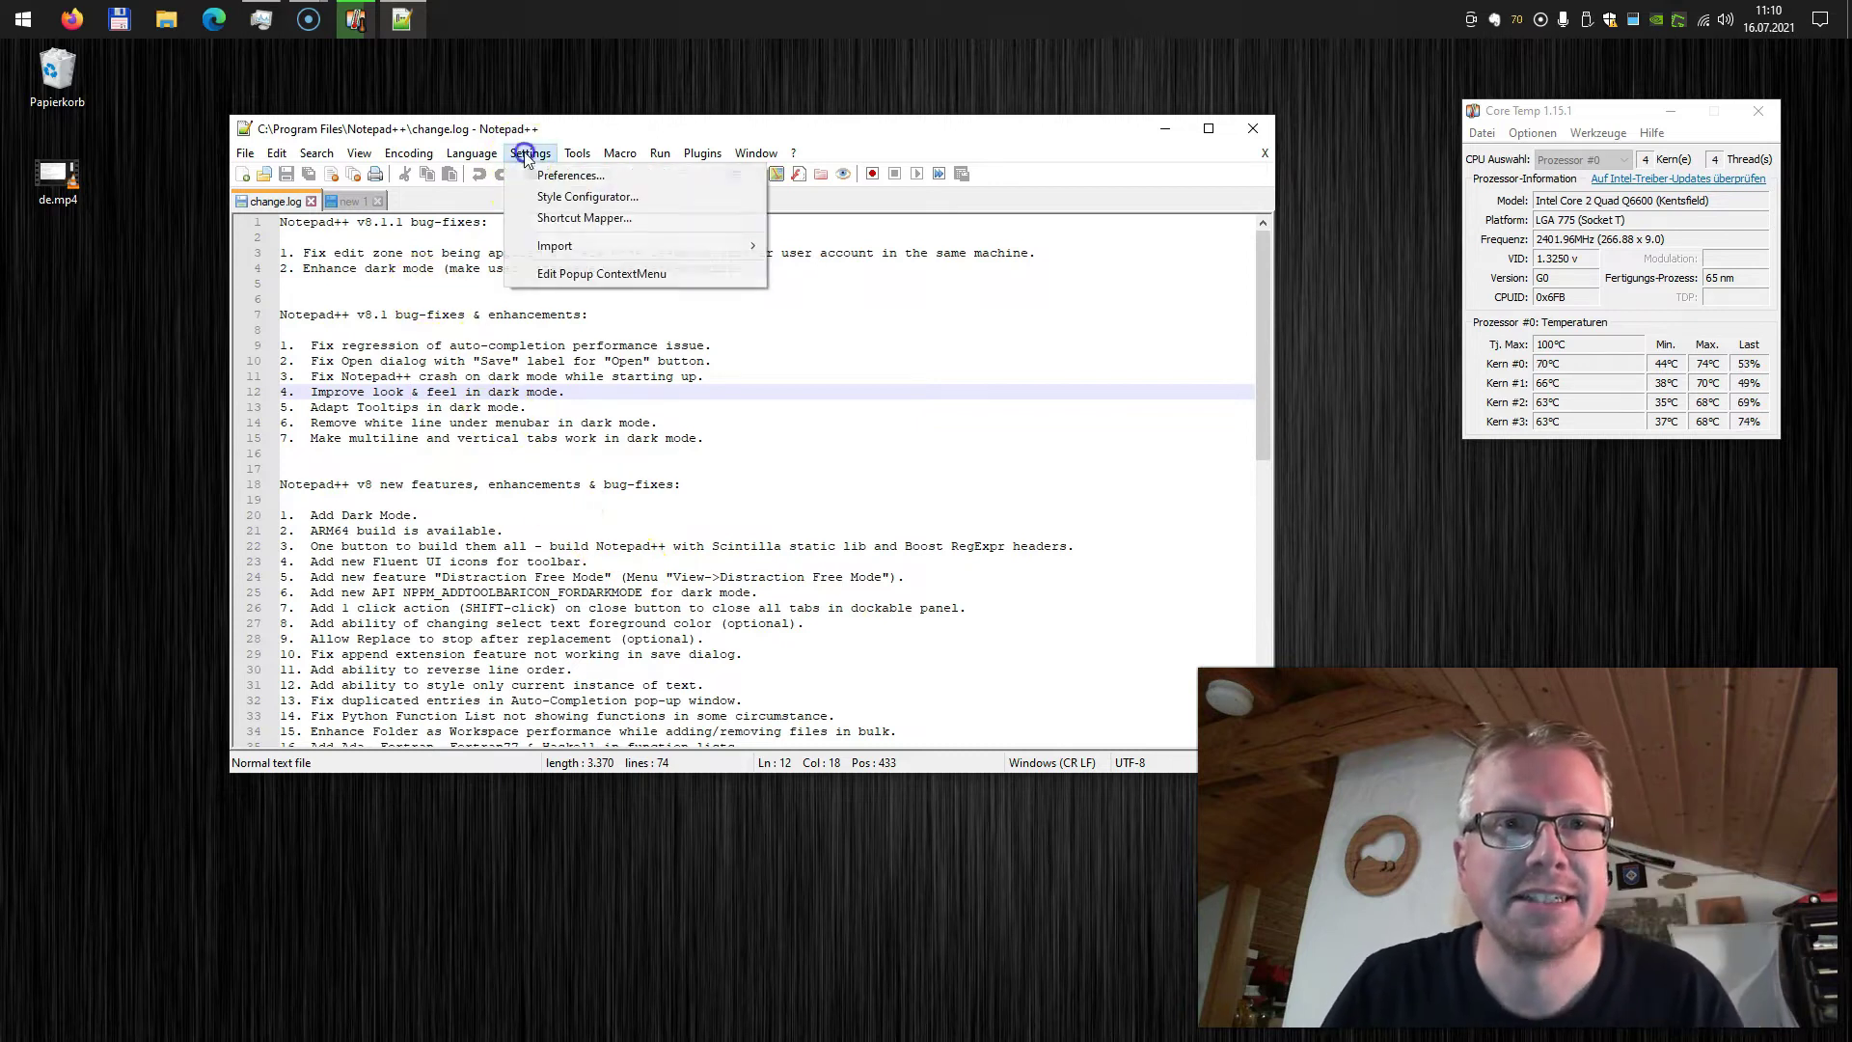
# Switch the Default Style font from Courier New to Consolas and save the change
pyautogui.click(537, 198)
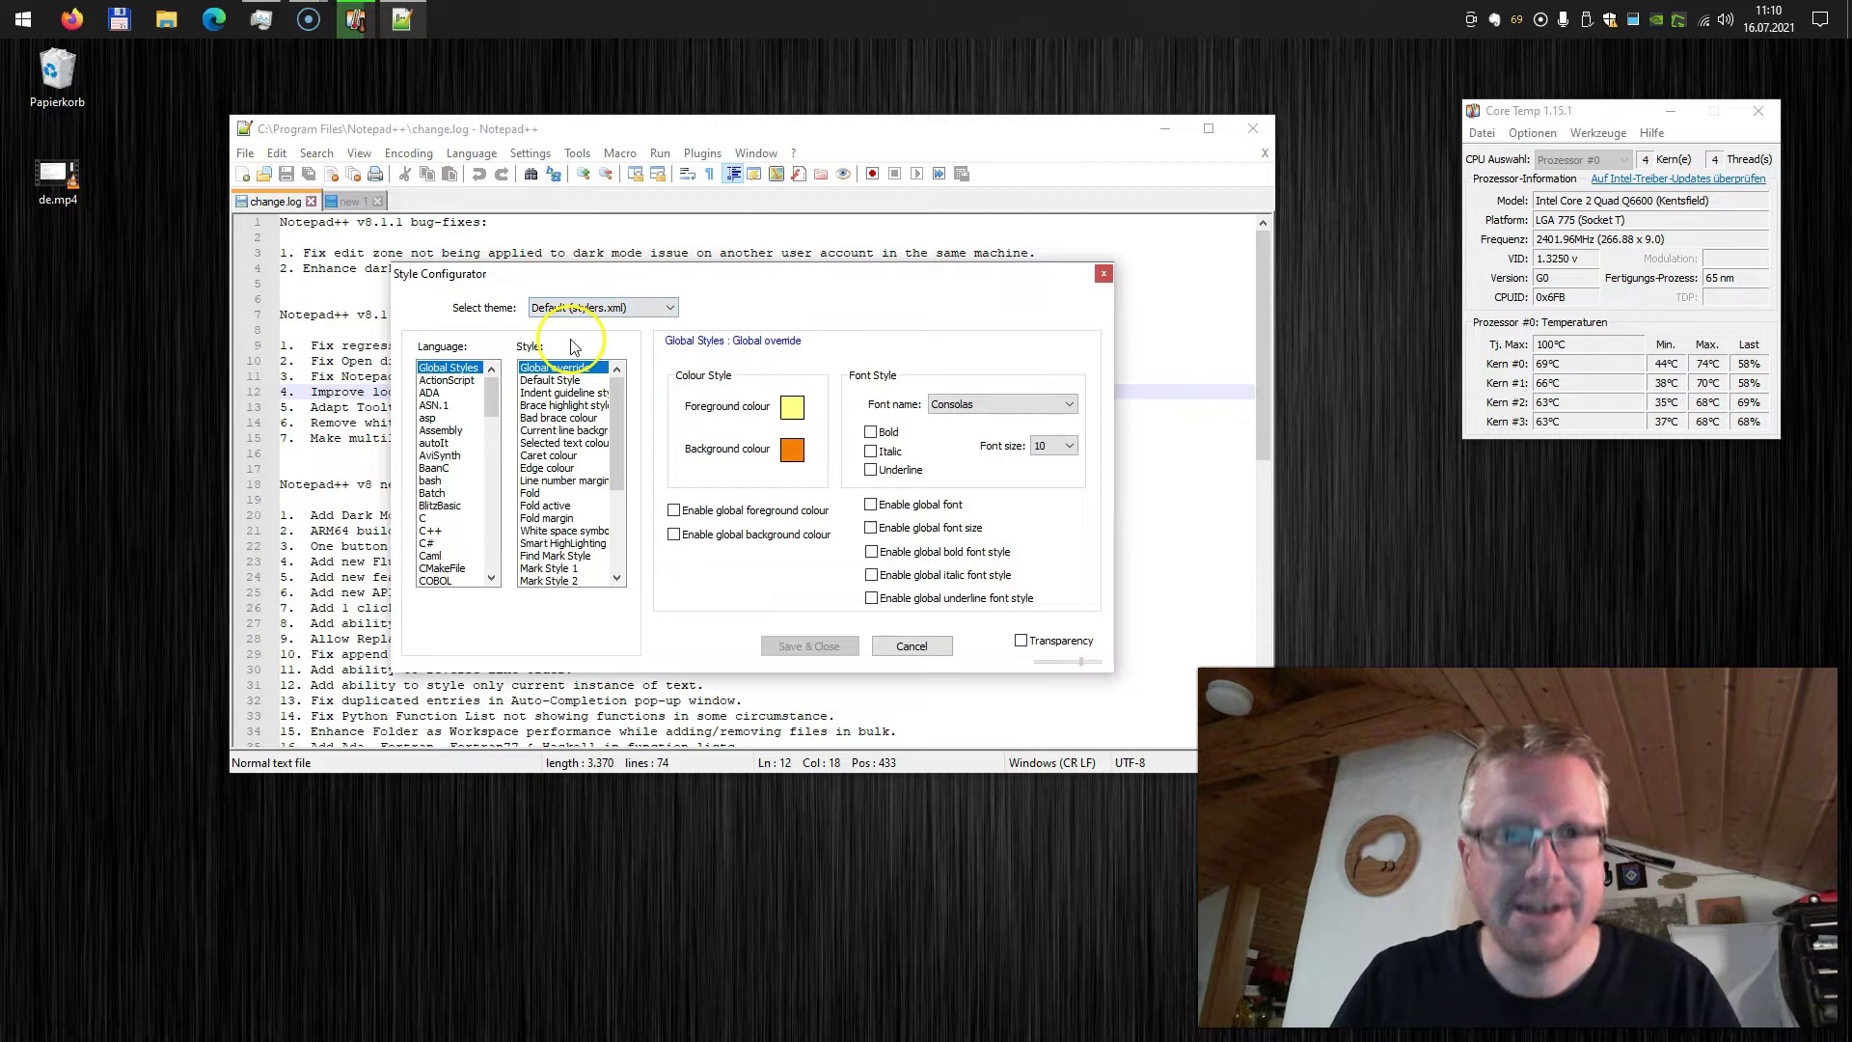
pyautogui.click(555, 382)
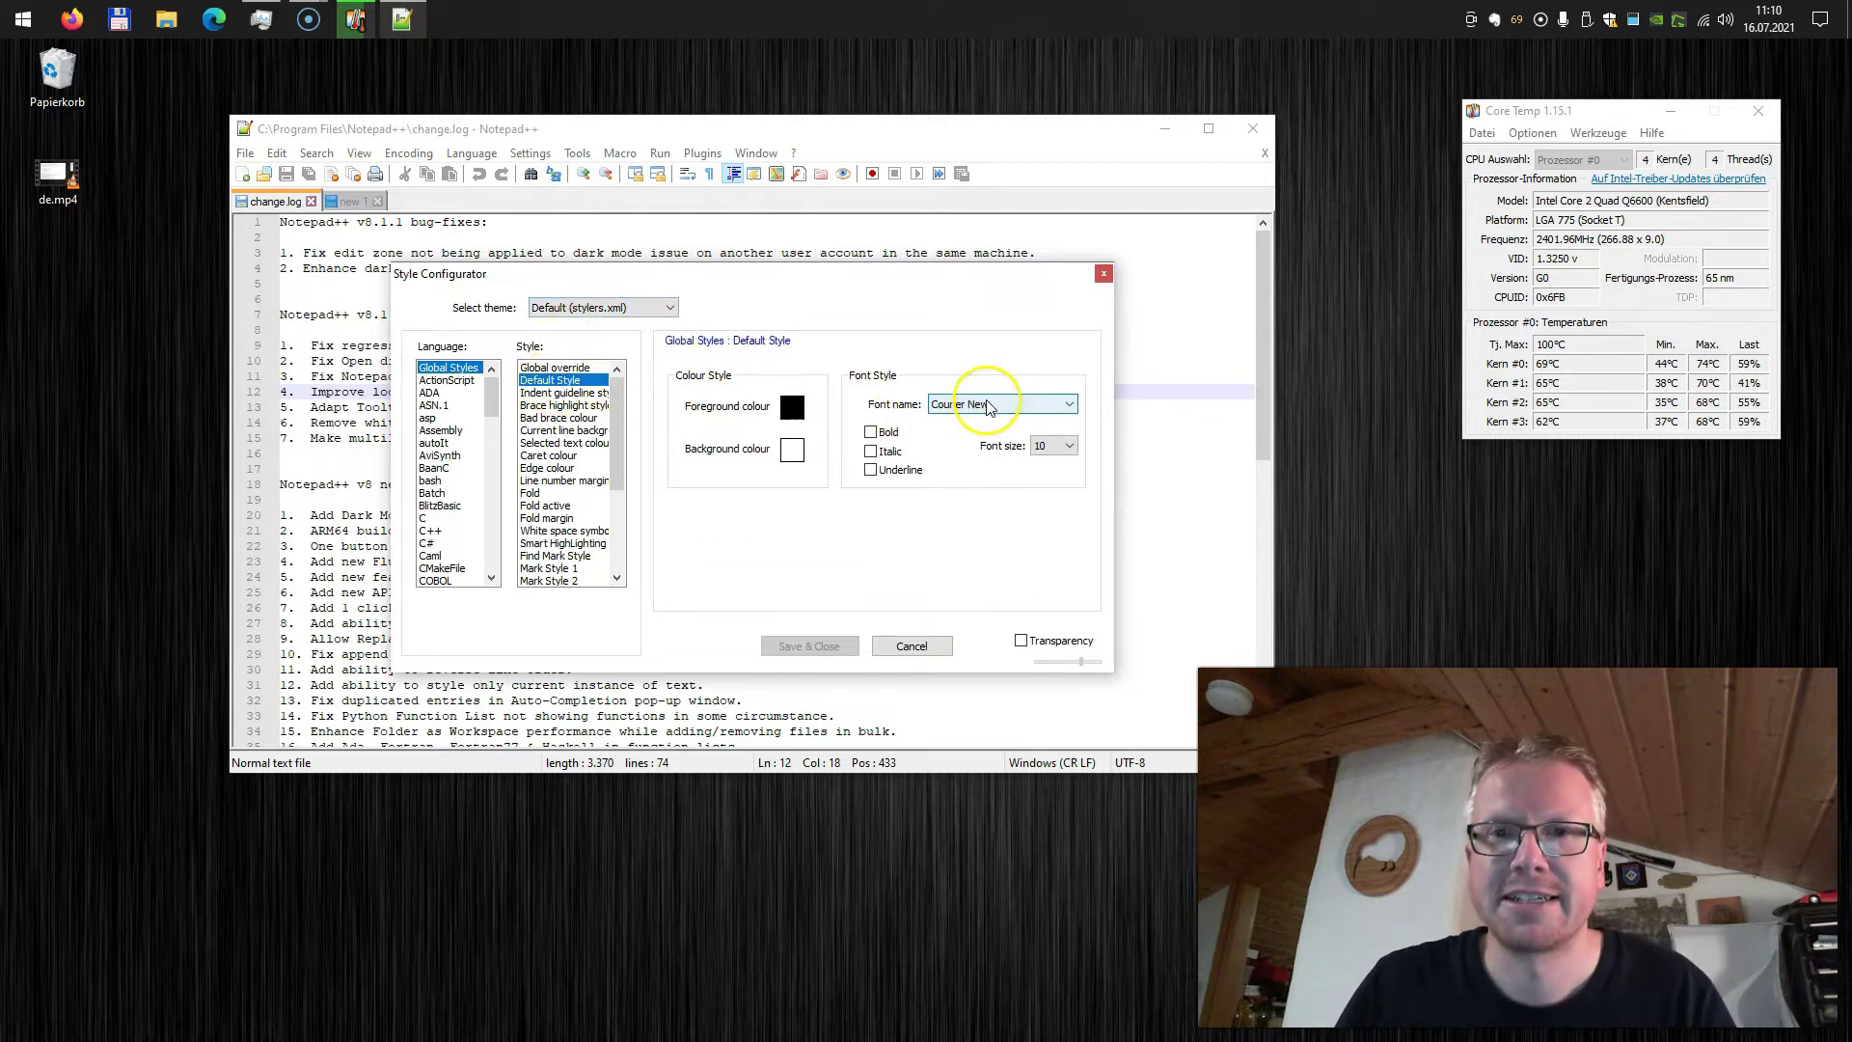
pyautogui.click(1022, 404)
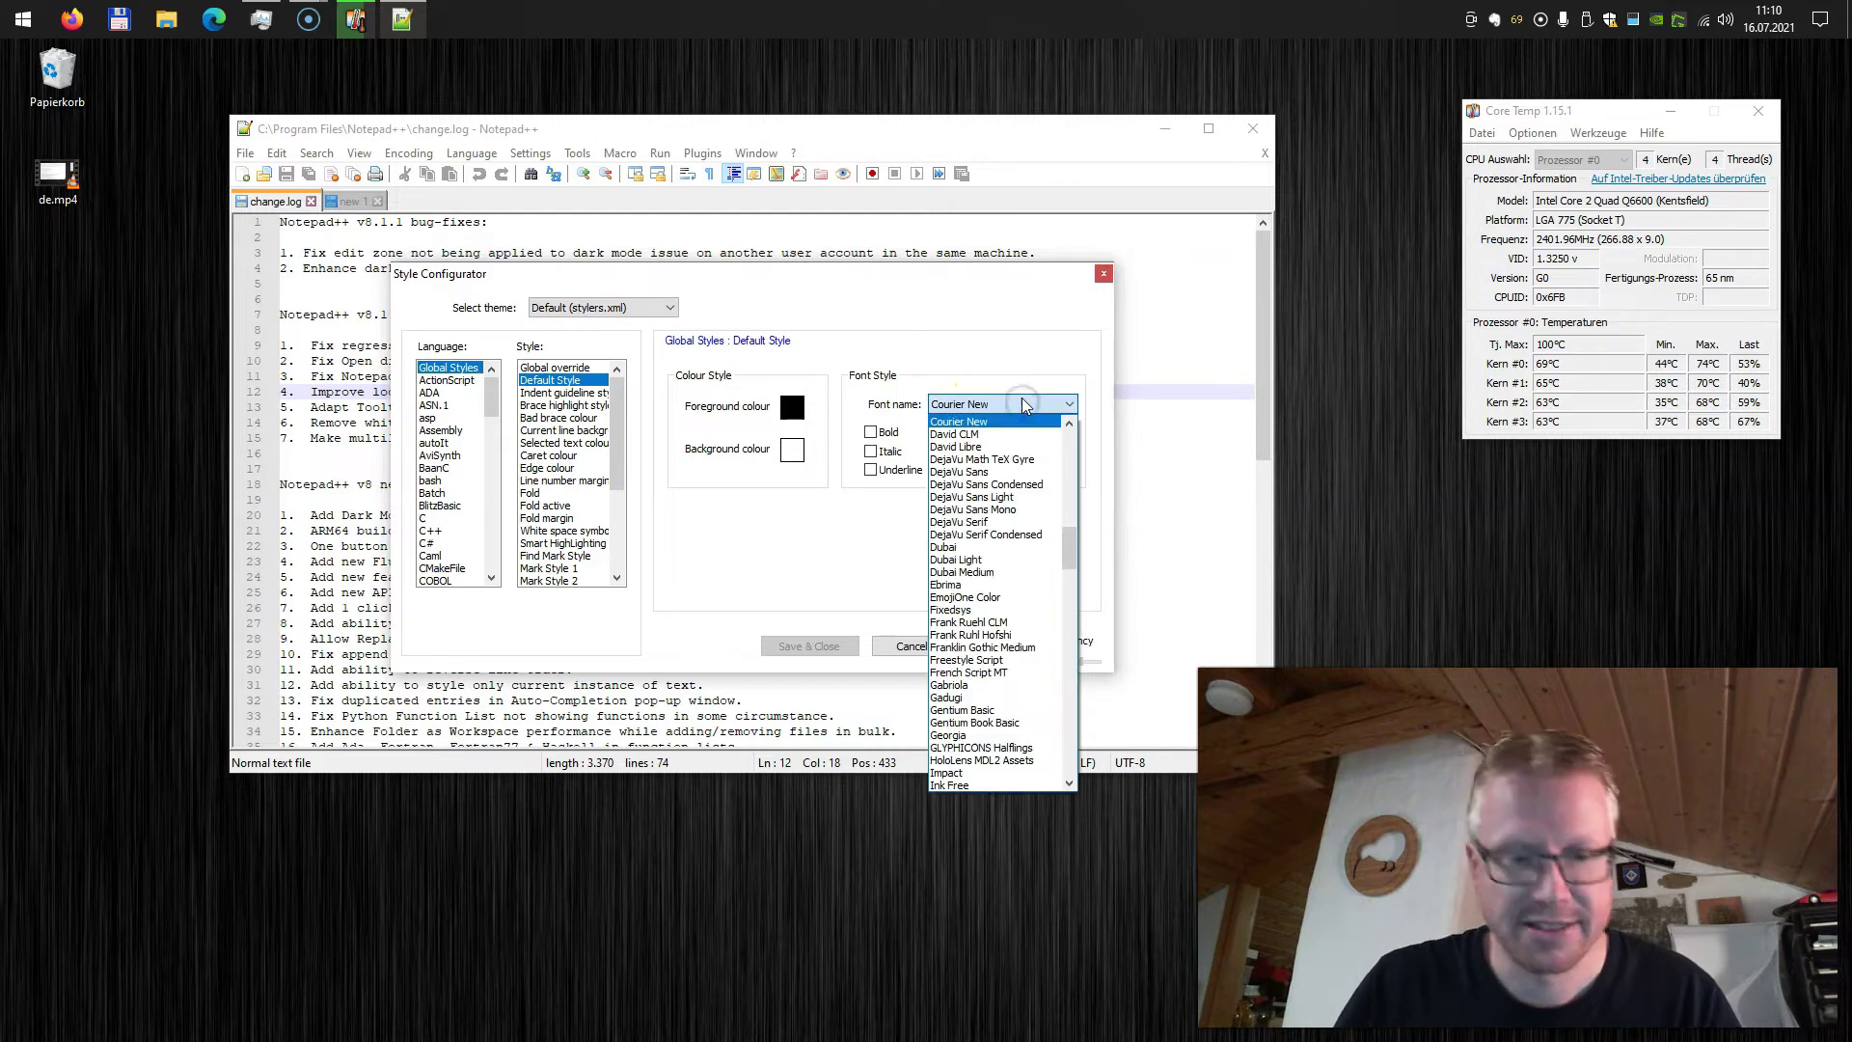
pyautogui.press('Up')
pyautogui.press('Up')
pyautogui.press('Up')
pyautogui.click(1022, 404)
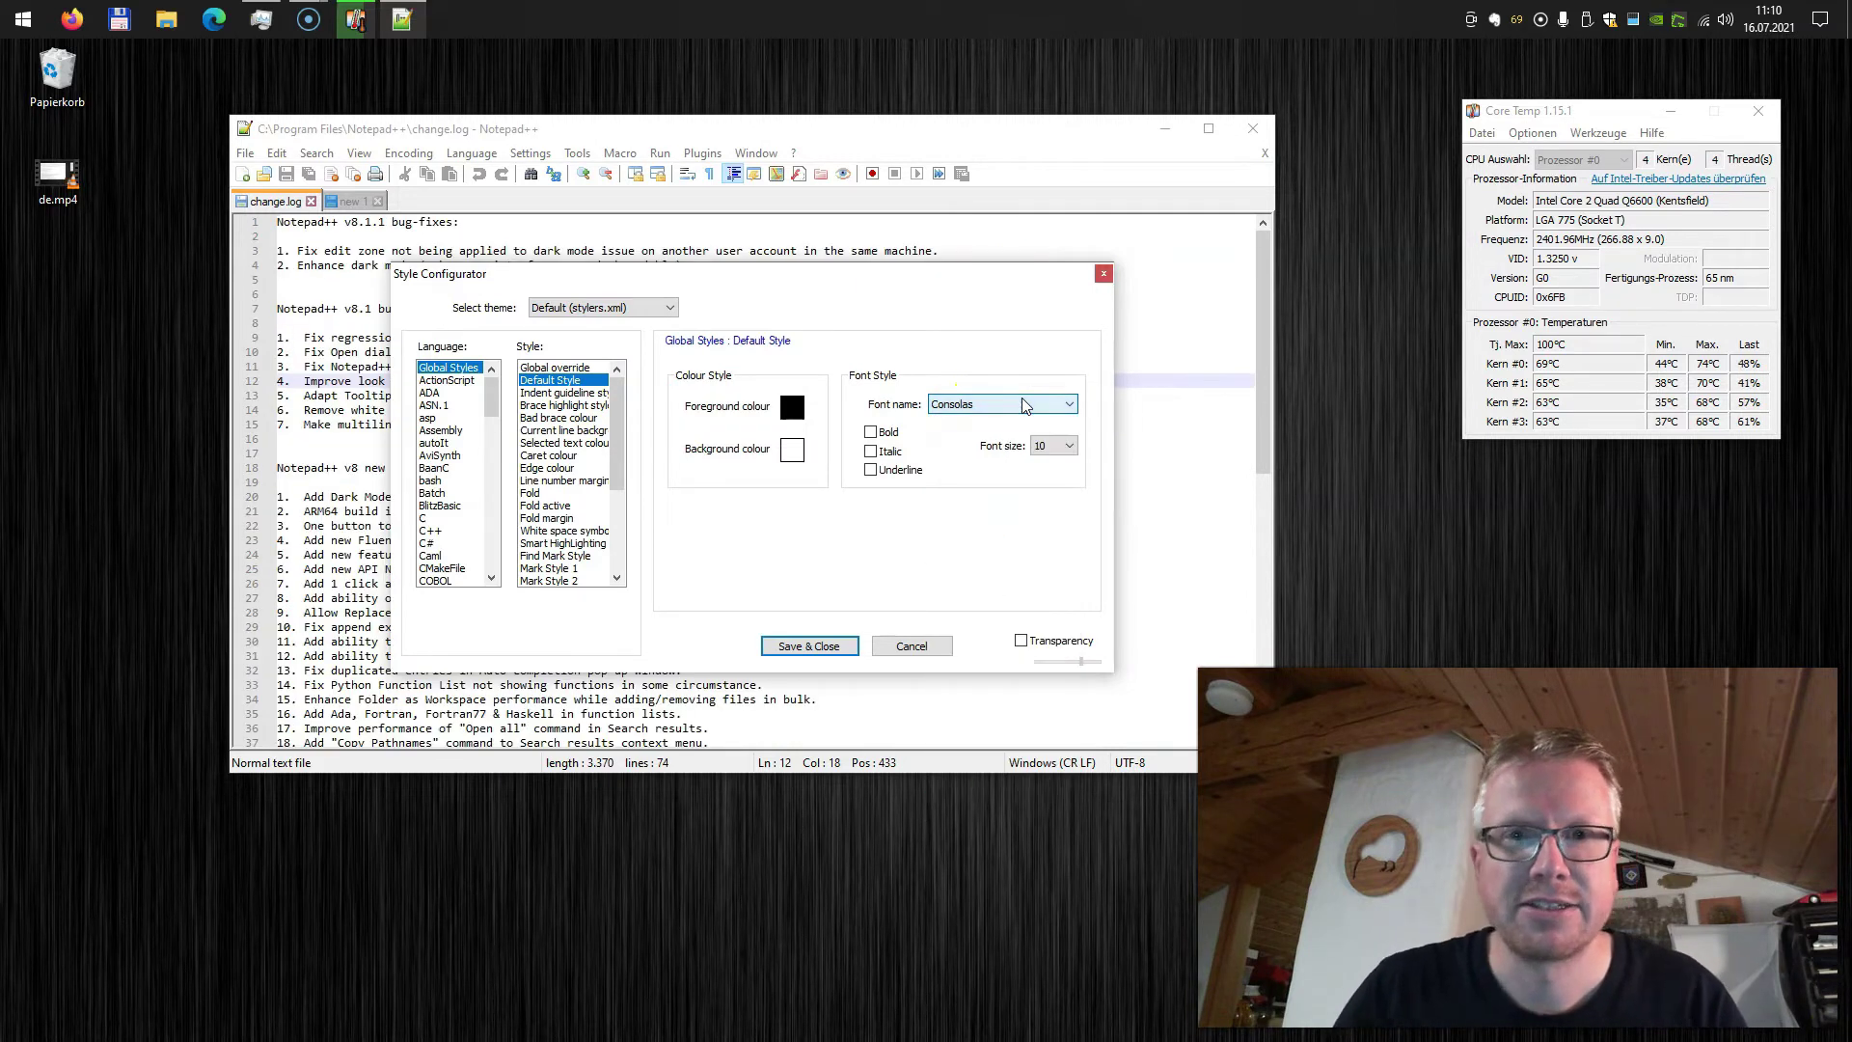
pyautogui.click(831, 647)
pyautogui.click(631, 468)
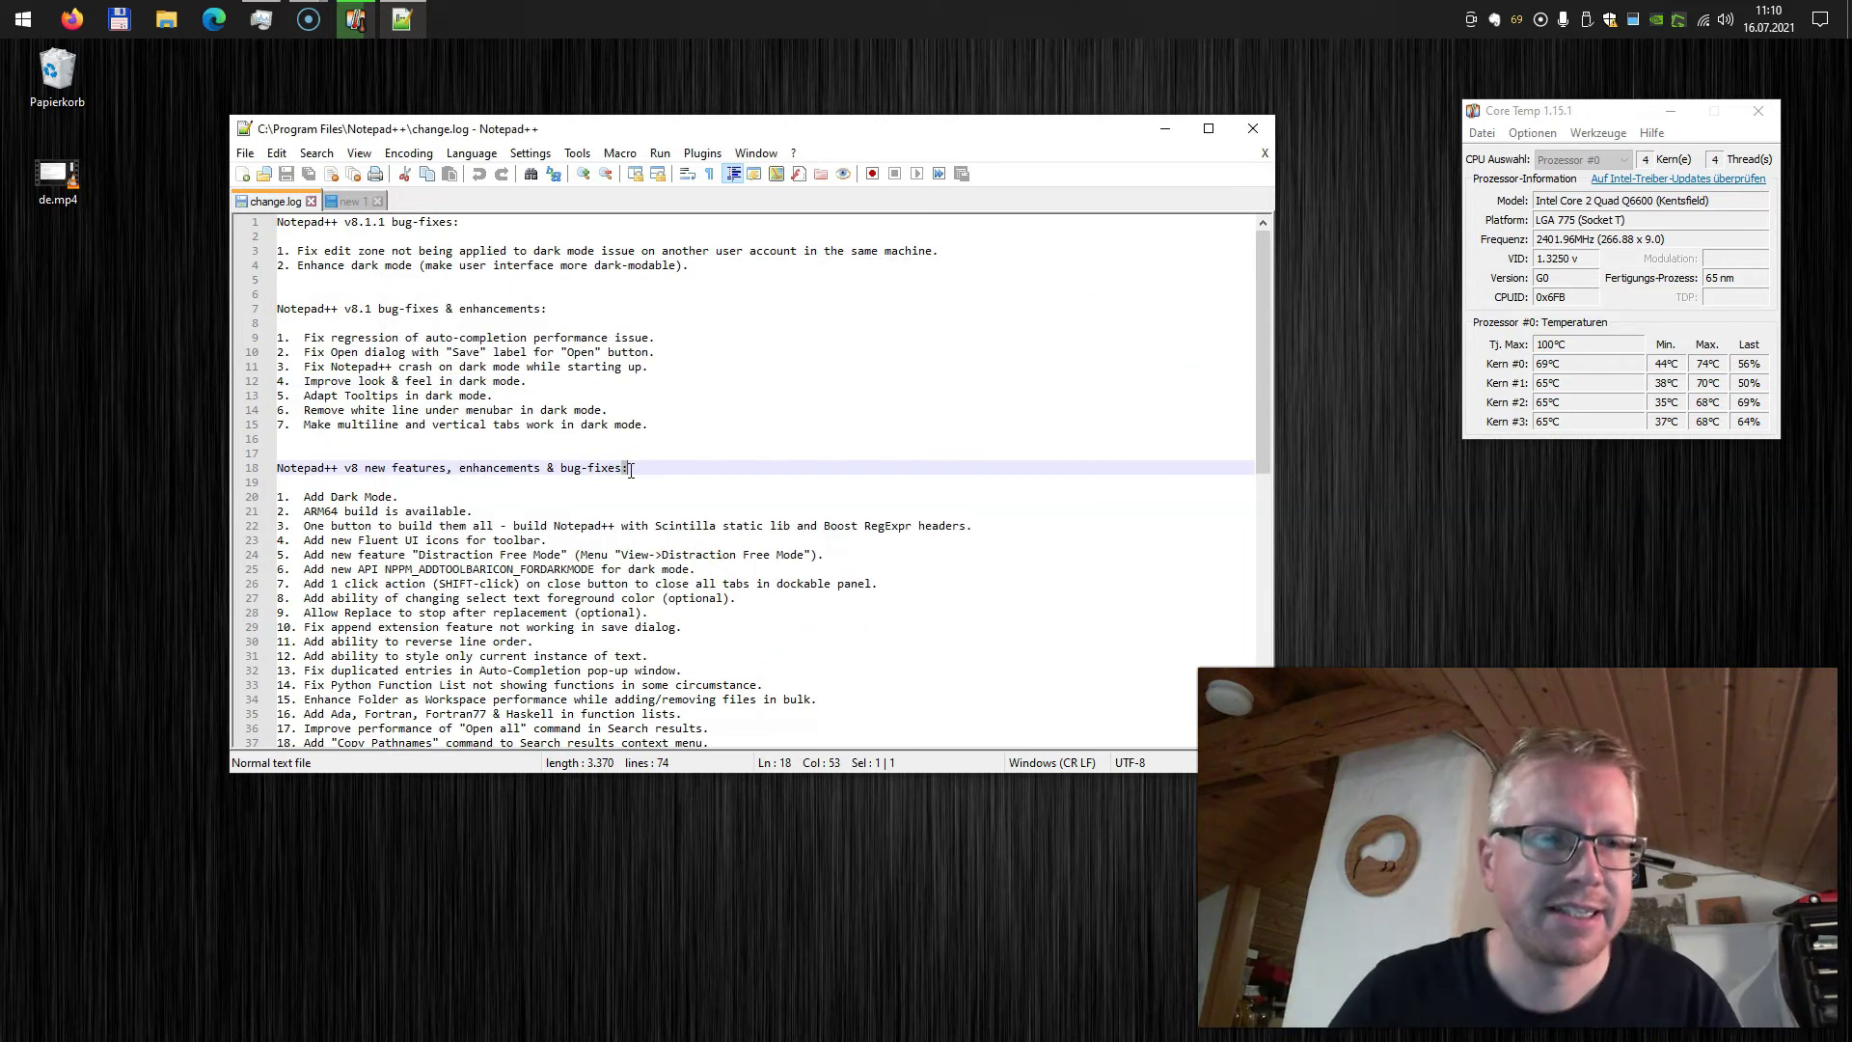